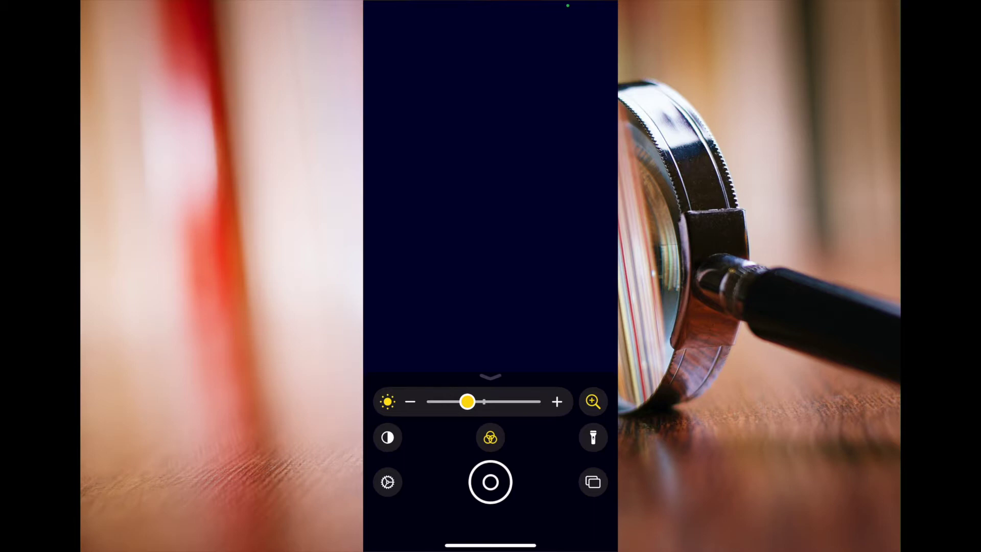
# Step: Reveal the contrast slider beneath the magnified camera view
pyautogui.click(387, 437)
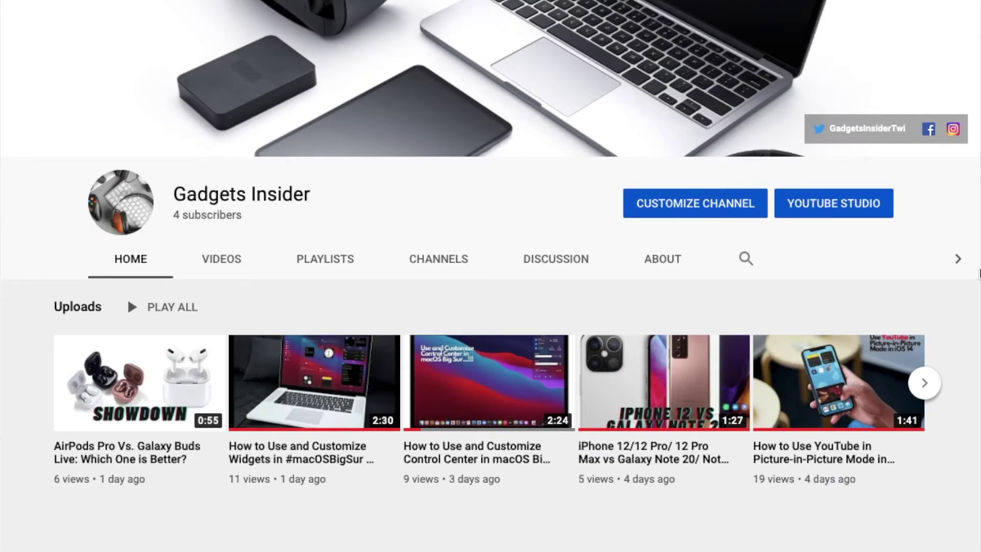
# Step: Show the channel's Videos section listing all uploads
pyautogui.click(225, 268)
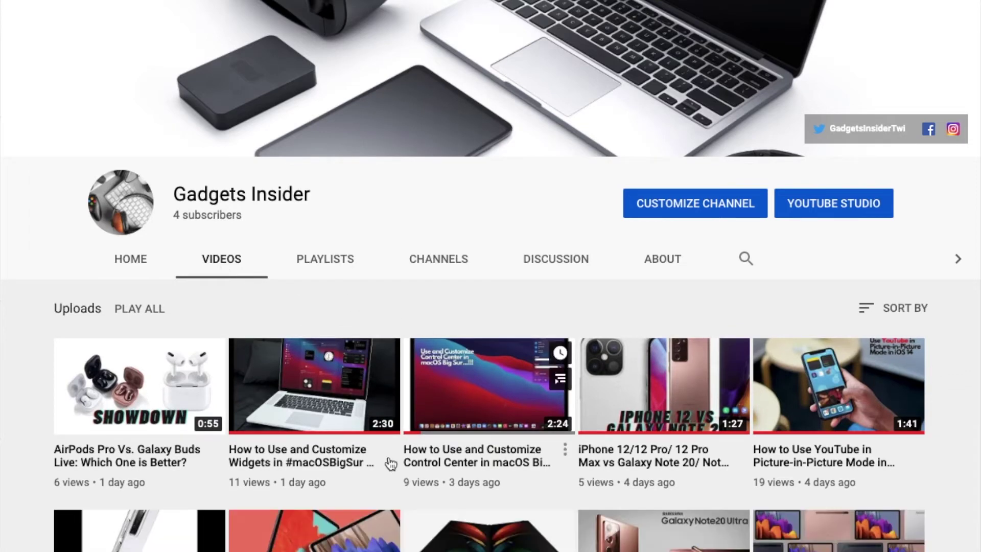
pyautogui.scroll(-5, 391, 463)
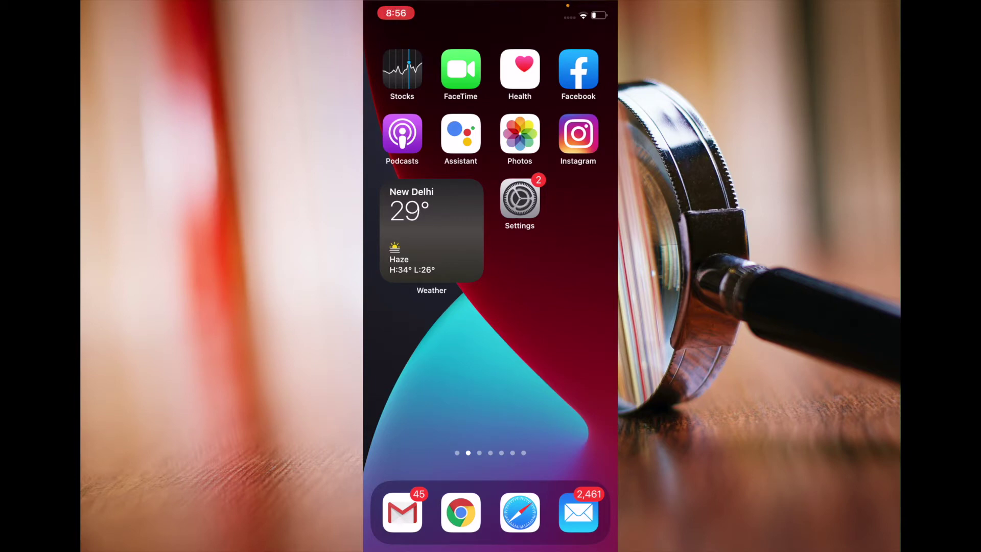
# Step: Switch Magnifier on under Settings > Accessibility and return to the Accessibility list
pyautogui.click(519, 199)
pyautogui.scroll(-5, 490, 307)
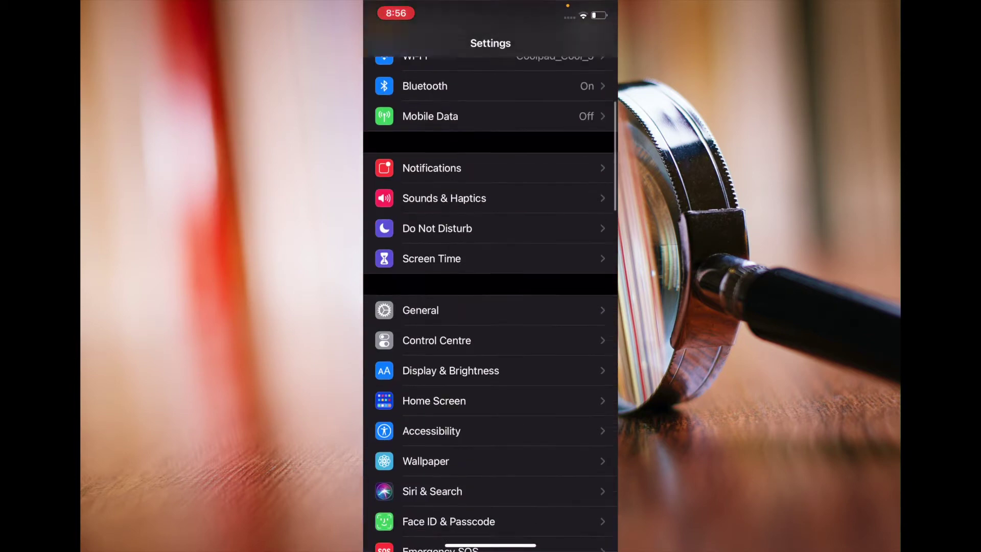
pyautogui.scroll(-3, 490, 306)
pyautogui.click(432, 251)
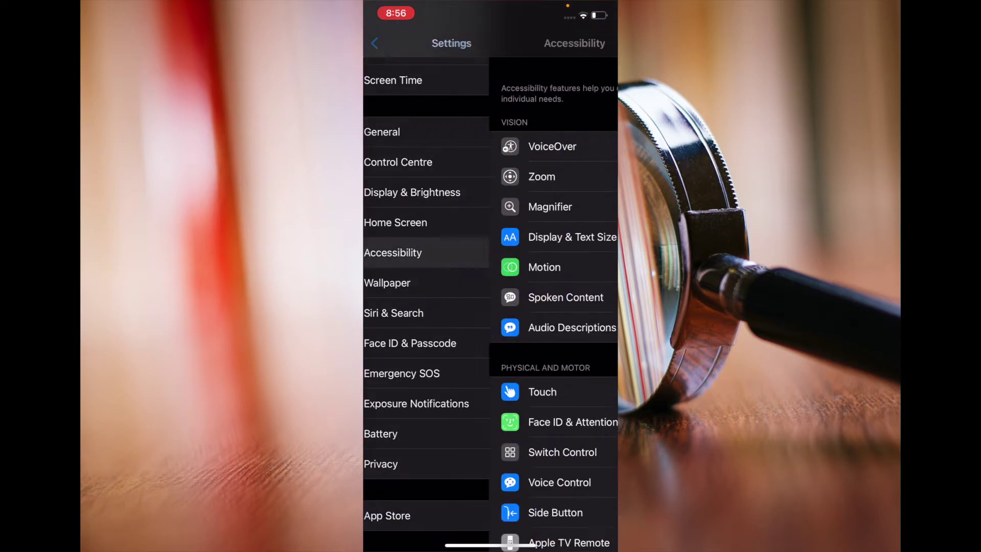
pyautogui.click(424, 206)
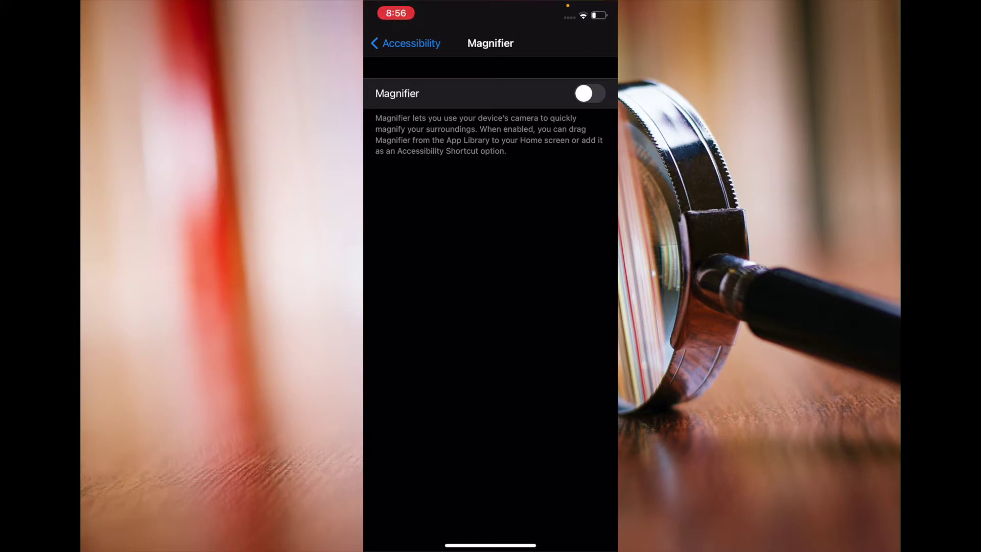
pyautogui.click(589, 94)
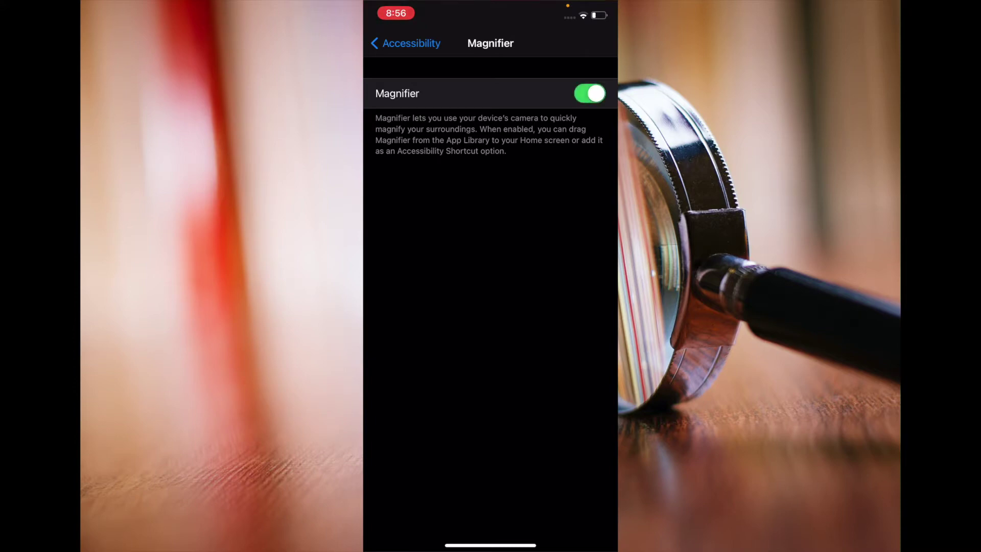
pyautogui.click(405, 42)
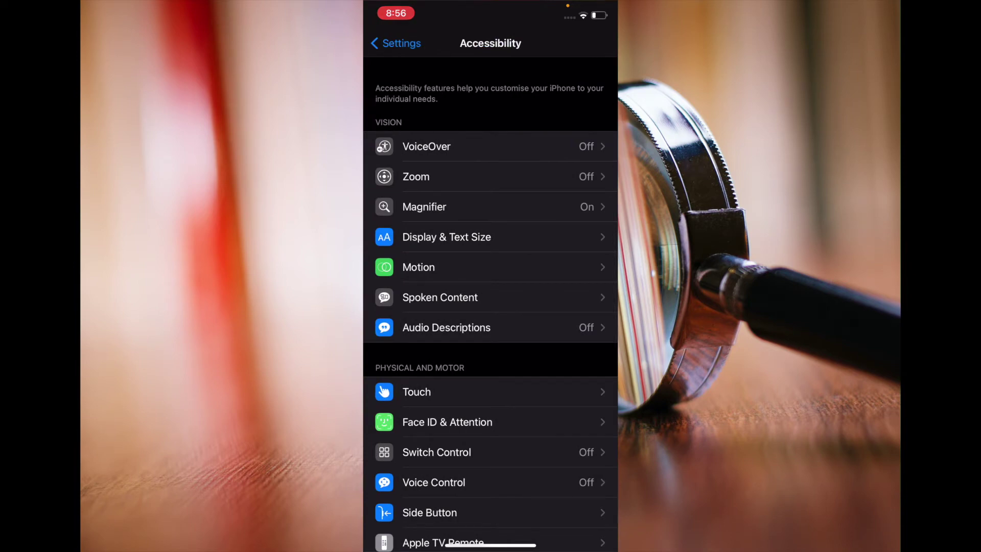
pyautogui.scroll(-5, 491, 306)
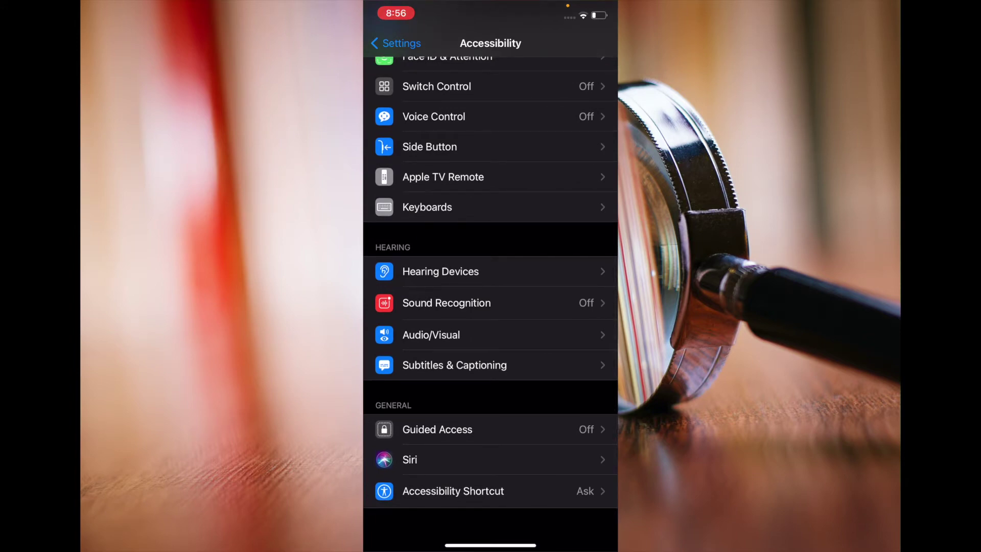
# Step: Confirm Magnifier is ticked in Accessibility Shortcut, then launch it from the shortcut menu
pyautogui.click(453, 490)
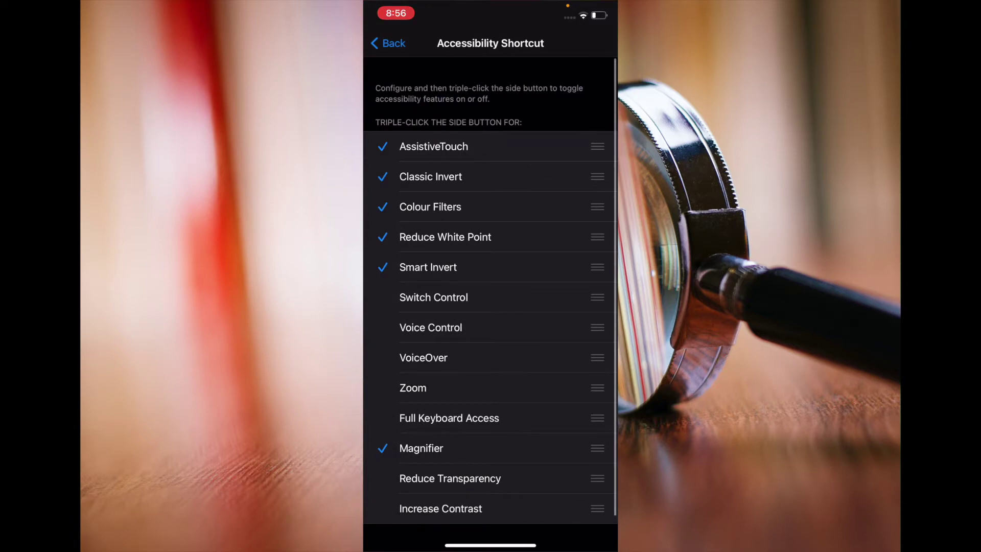
pyautogui.scroll(-2, 490, 307)
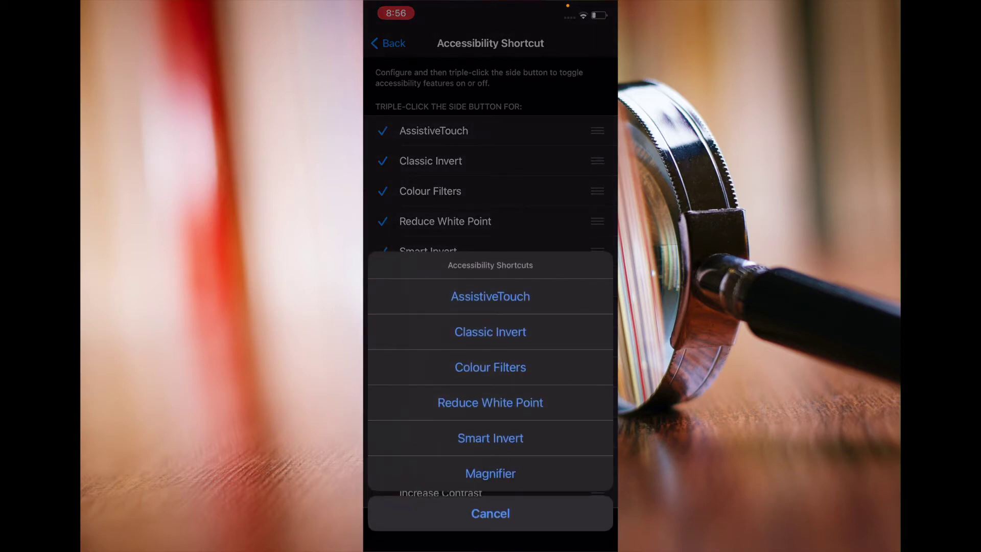
pyautogui.click(491, 472)
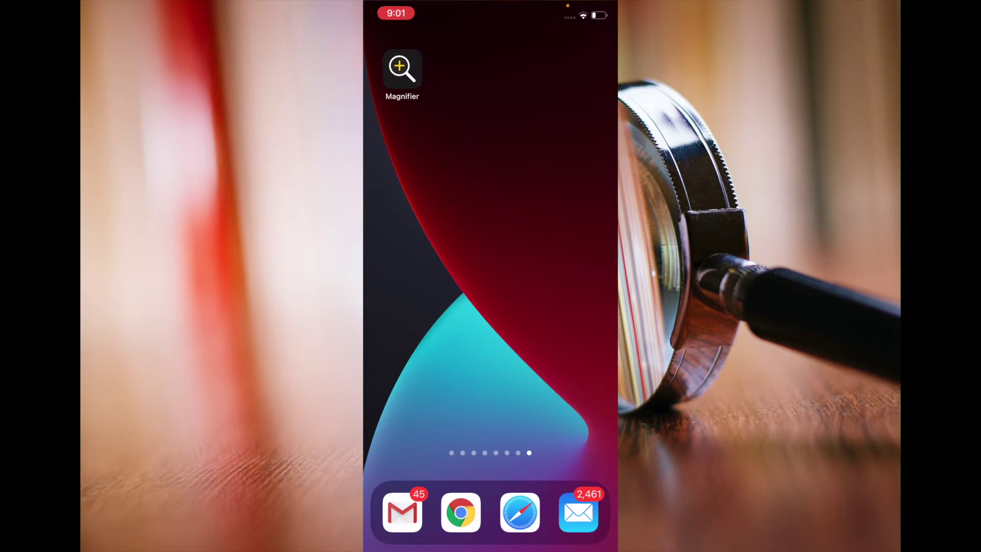
# Step: Search the App Library for 'Mag' and launch Magnifier from the results
pyautogui.moveTo(582, 268); pyautogui.dragTo(398, 268)
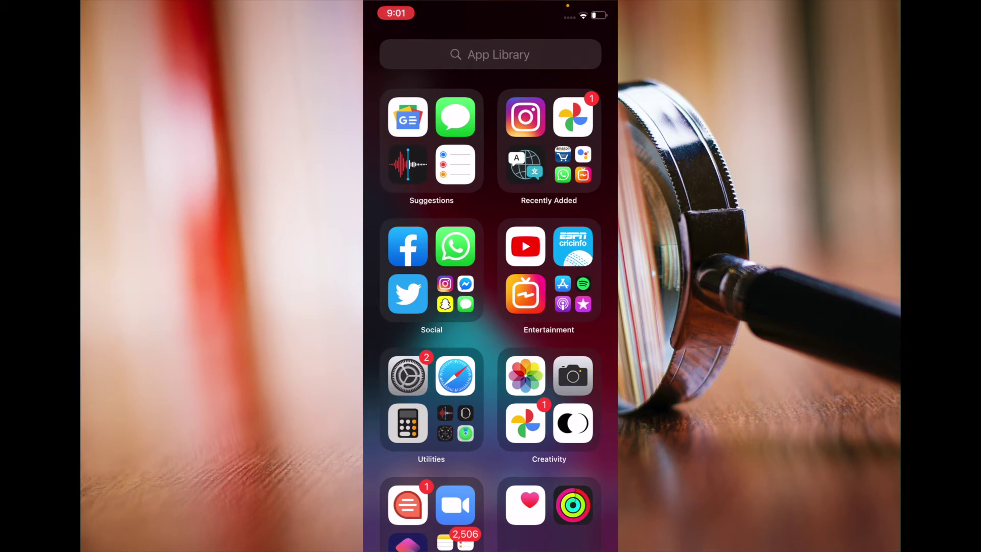
pyautogui.click(490, 55)
pyautogui.write('M')
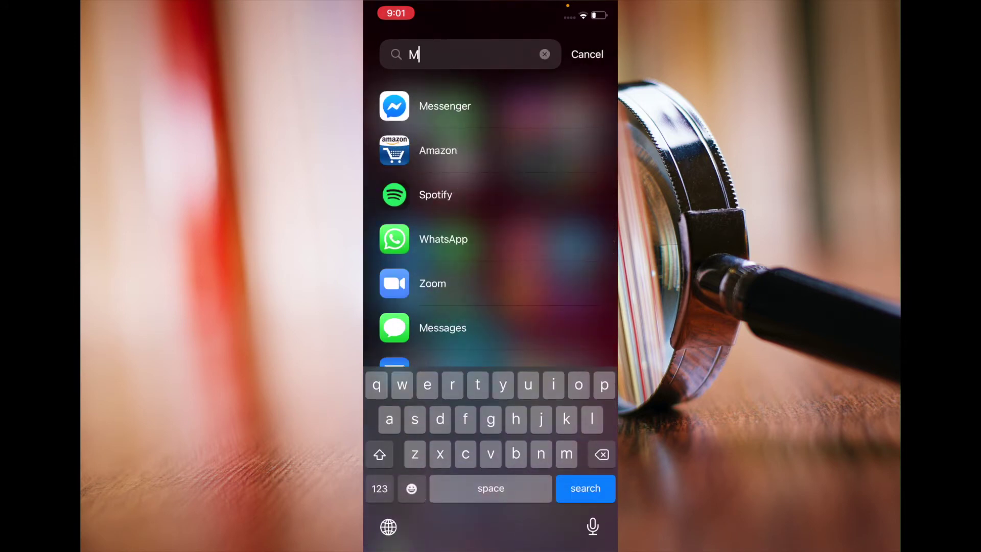
pyautogui.write('ag')
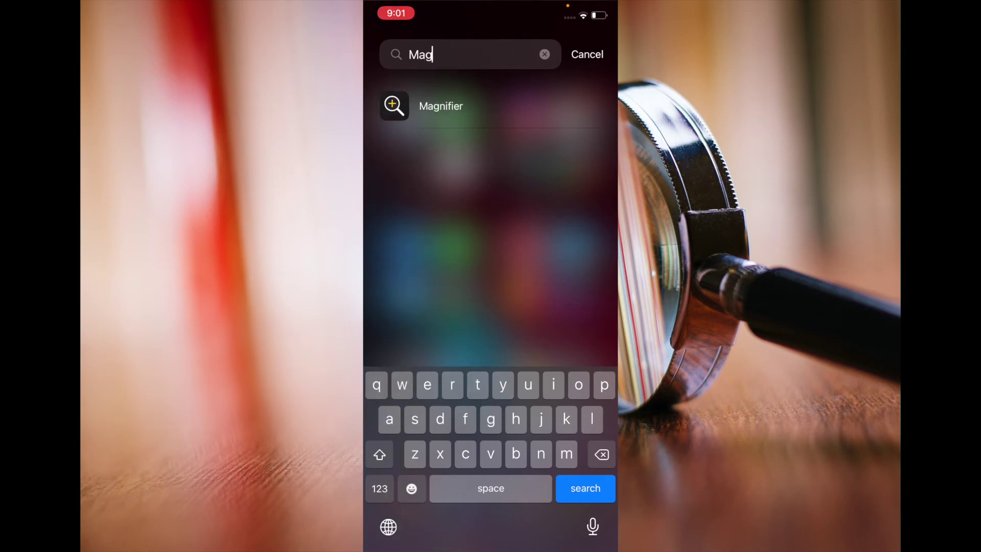
pyautogui.click(440, 106)
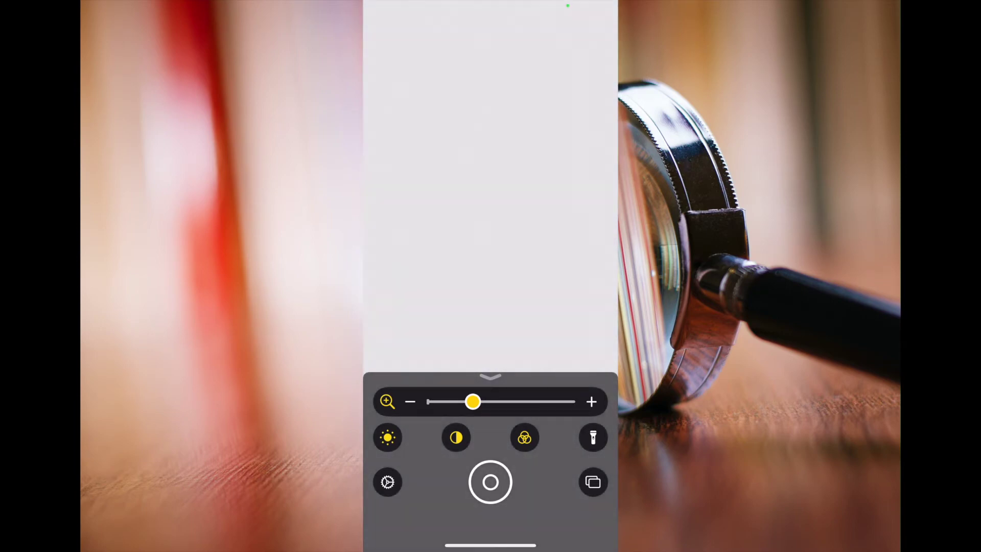
# Step: Raise the magnification, adjust brightness and reveal the contrast slider
pyautogui.moveTo(473, 402)
pyautogui.mouseDown()
pyautogui.moveTo(527, 402)
pyautogui.moveTo(465, 402)
pyautogui.moveTo(514, 402)
pyautogui.mouseUp()
pyautogui.click(388, 436)
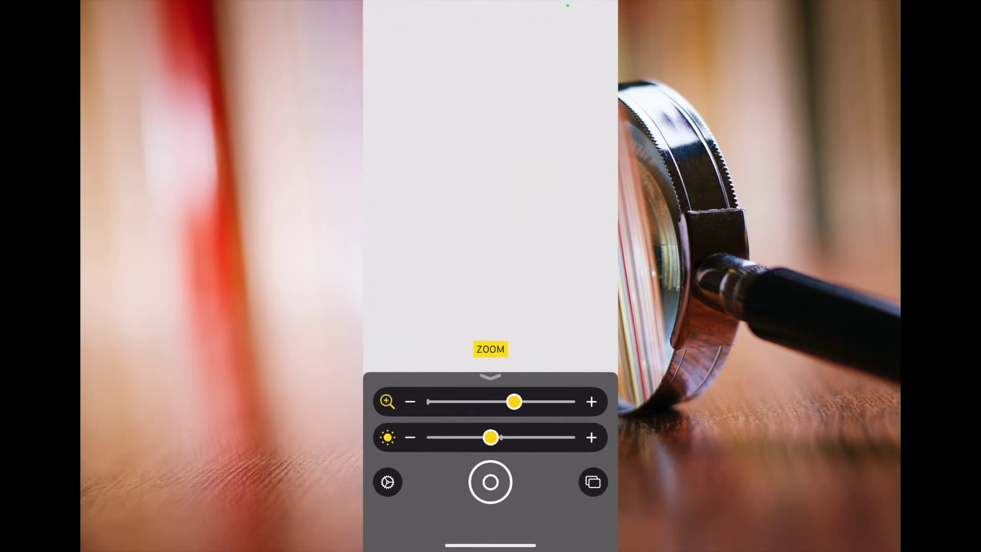
pyautogui.moveTo(490, 436)
pyautogui.mouseDown()
pyautogui.moveTo(528, 437)
pyautogui.moveTo(453, 437)
pyautogui.moveTo(524, 436)
pyautogui.mouseUp()
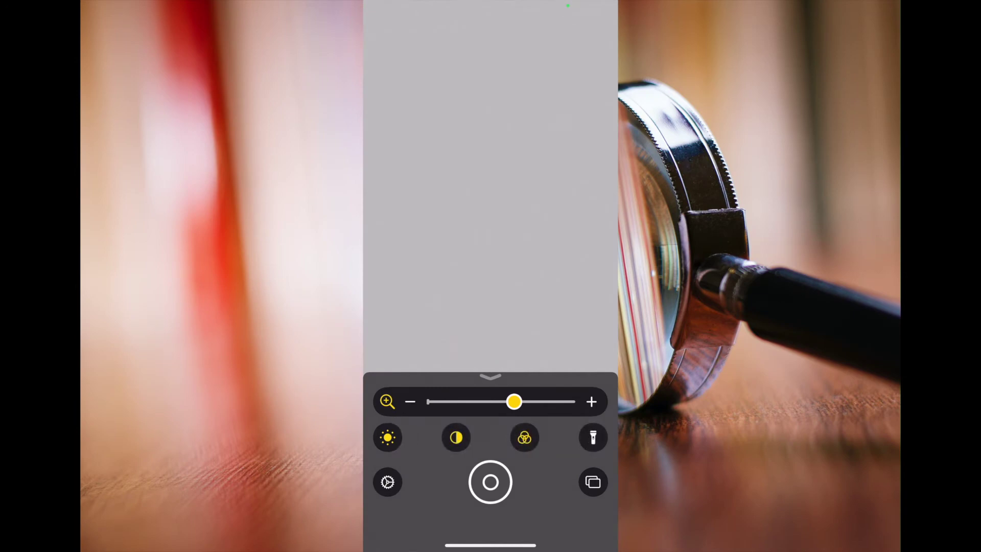
pyautogui.click(456, 437)
# Step: Browse the colour filters, settle on Inverted and freeze the magnified frame
pyautogui.click(524, 438)
pyautogui.moveTo(520, 438); pyautogui.dragTo(459, 437)
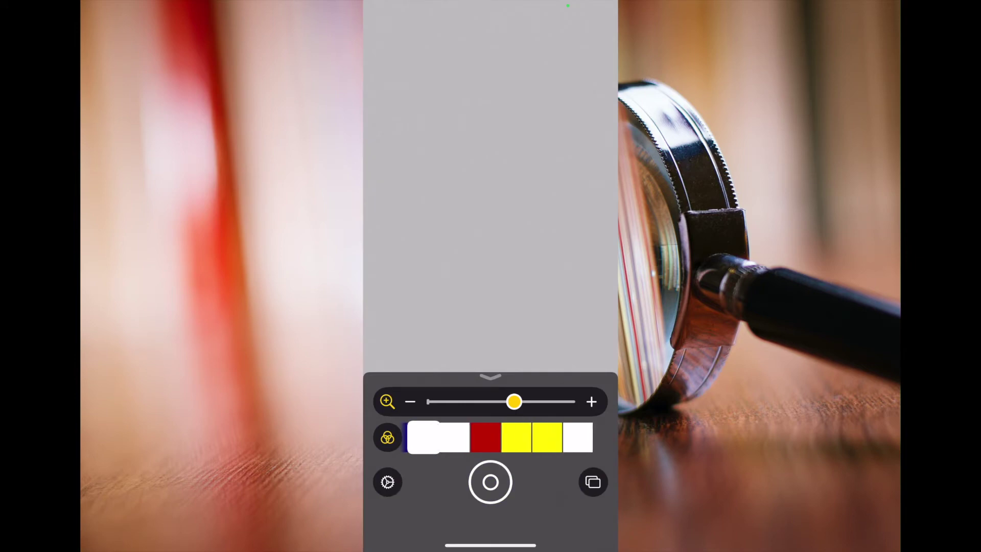
pyautogui.click(490, 482)
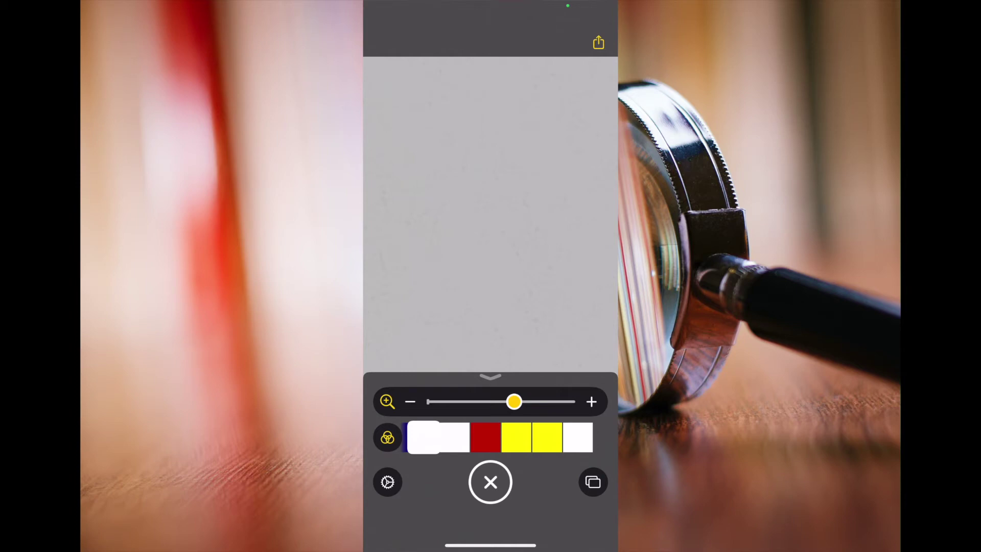
# Step: Enable multi-shot, review the stored shot, dismiss the share sheet and resume live view
pyautogui.click(592, 481)
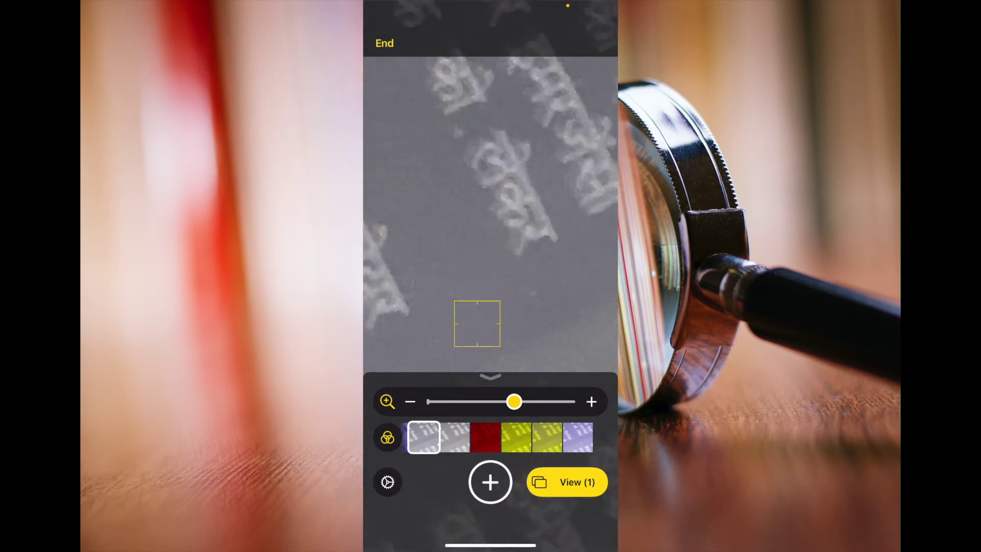
pyautogui.click(566, 481)
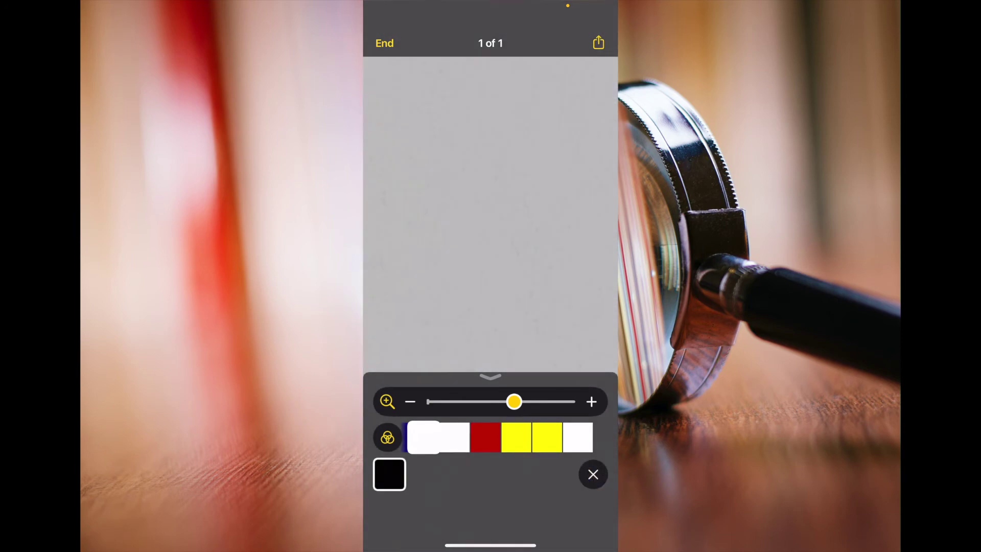
pyautogui.click(597, 43)
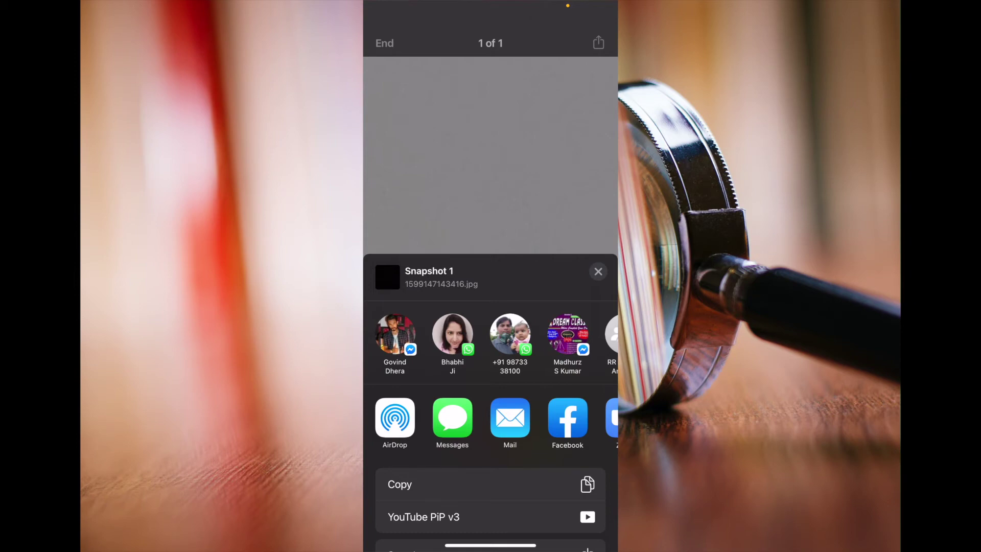
pyautogui.click(598, 270)
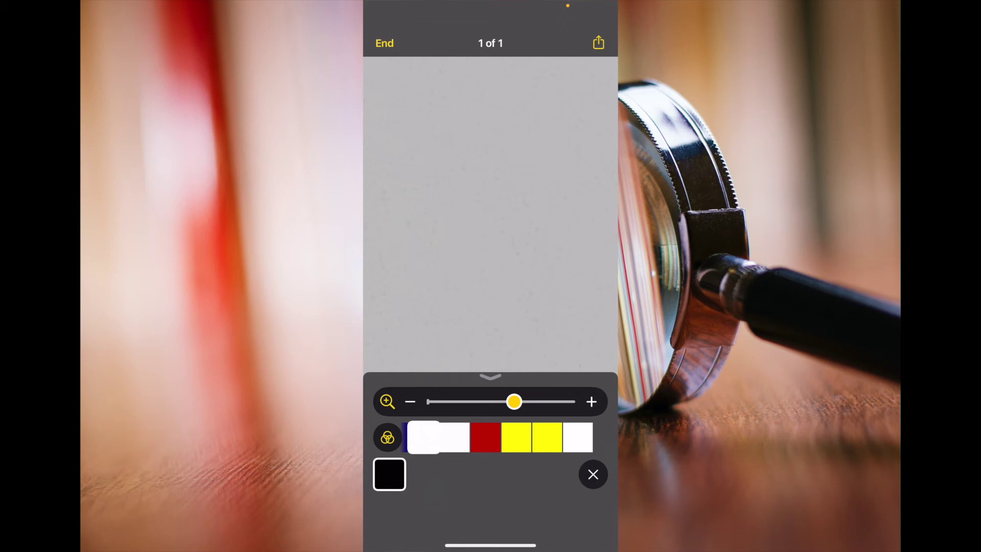
pyautogui.click(592, 473)
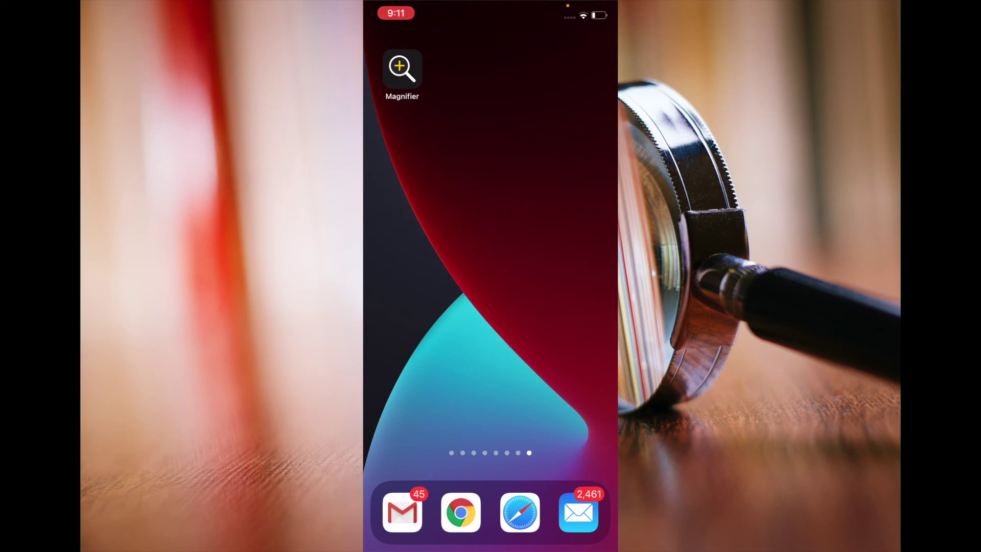
# Step: Reorder the secondary controls in Magnifier settings to Filters, Torch, Brightness, Contrast
pyautogui.click(402, 69)
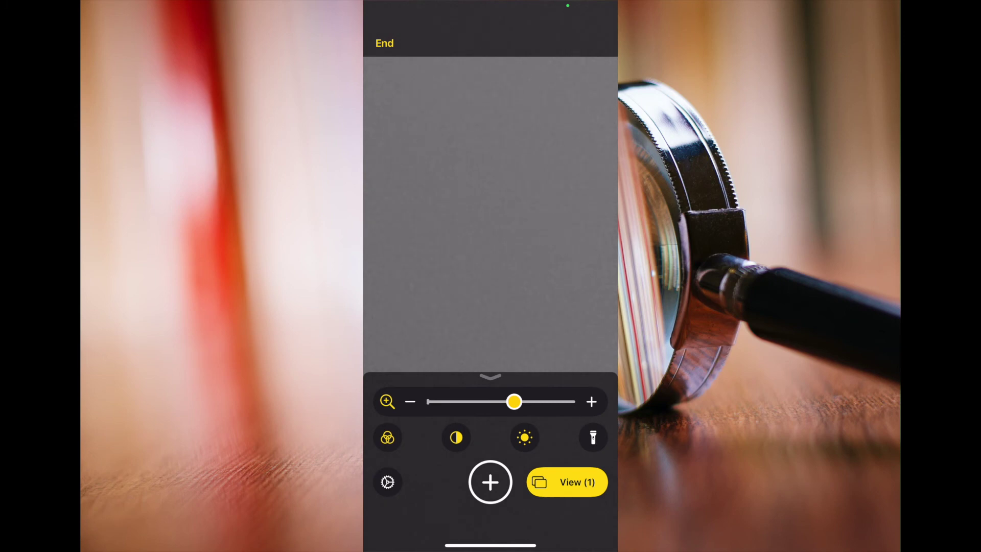
pyautogui.click(387, 481)
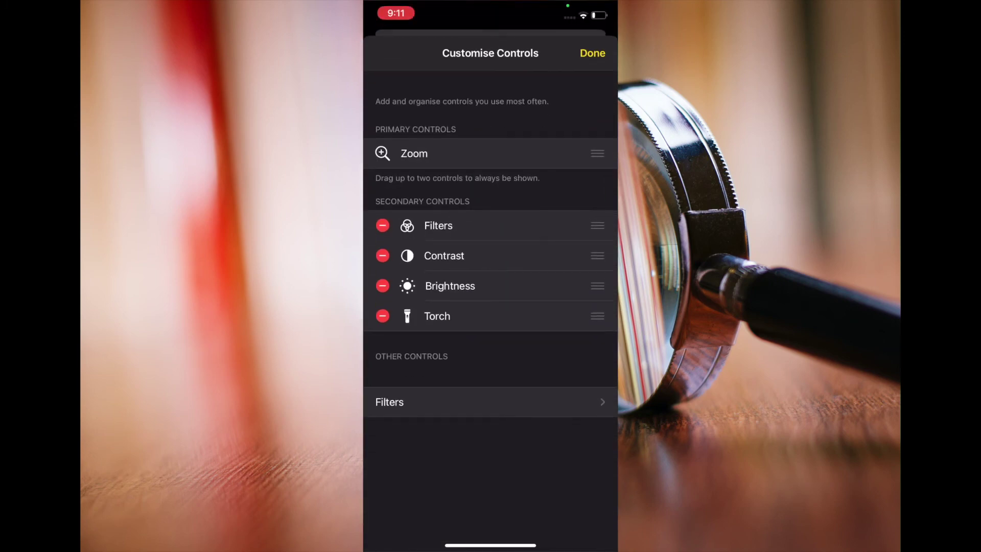
pyautogui.moveTo(596, 256)
pyautogui.mouseDown()
pyautogui.moveTo(596, 153)
pyautogui.moveTo(597, 287)
pyautogui.moveTo(597, 256)
pyautogui.mouseUp()
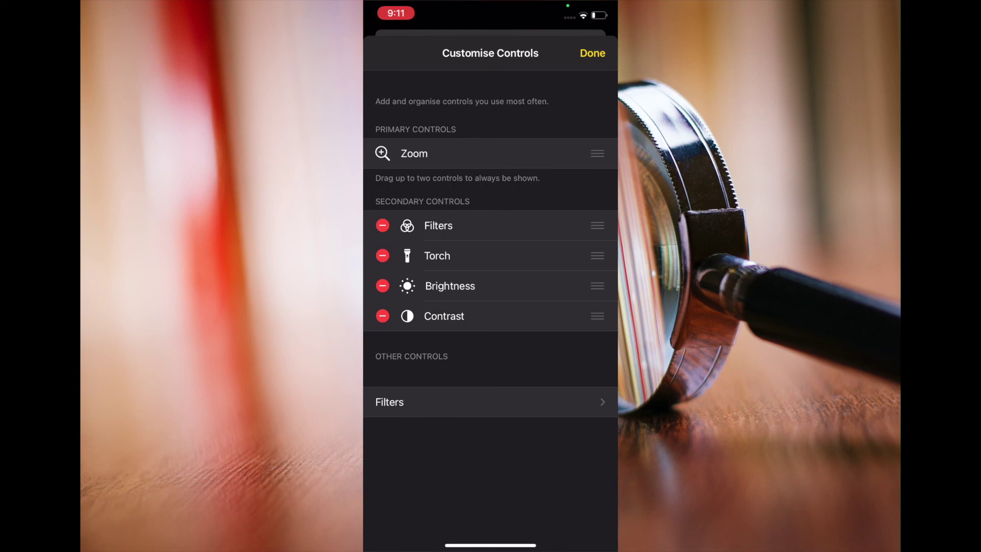
# Step: Enable Red on black and White on blue, and disable Yellow on blue
pyautogui.click(389, 402)
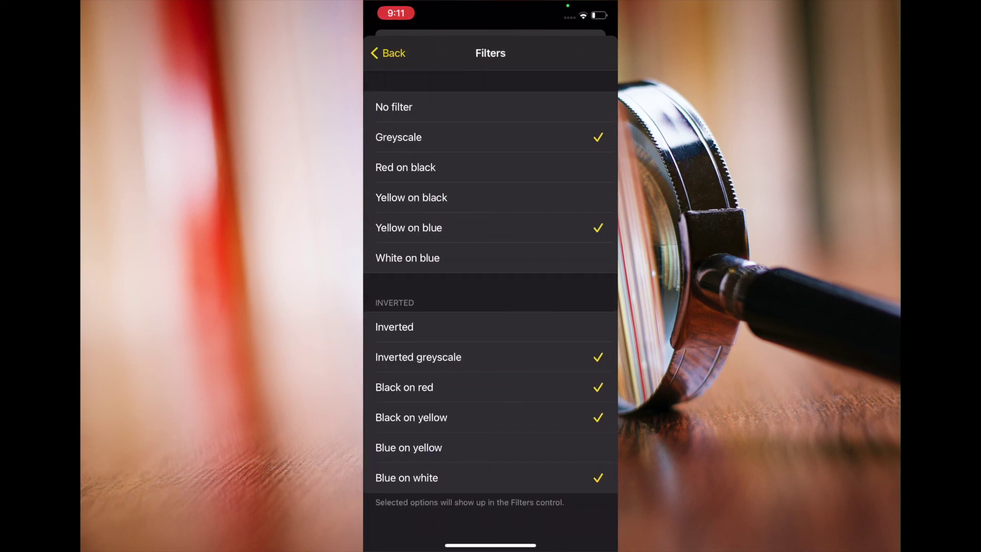
pyautogui.click(490, 167)
pyautogui.click(491, 197)
pyautogui.click(490, 258)
pyautogui.click(490, 227)
pyautogui.click(490, 196)
# Step: Enable Blue on yellow, keep Inverted greyscale and Black on red on, and return to the controls screen
pyautogui.click(490, 357)
pyautogui.click(490, 387)
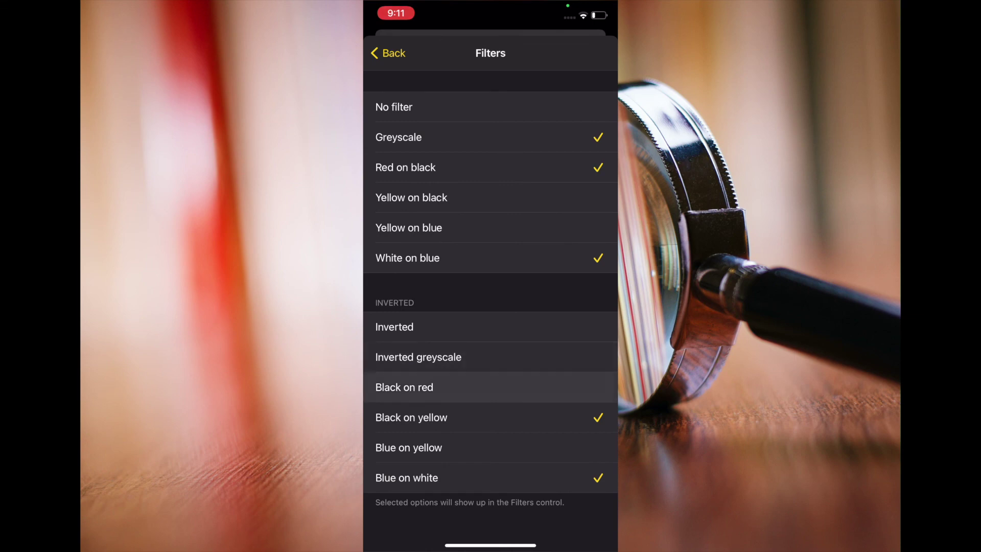
pyautogui.click(490, 448)
pyautogui.click(490, 388)
pyautogui.click(491, 357)
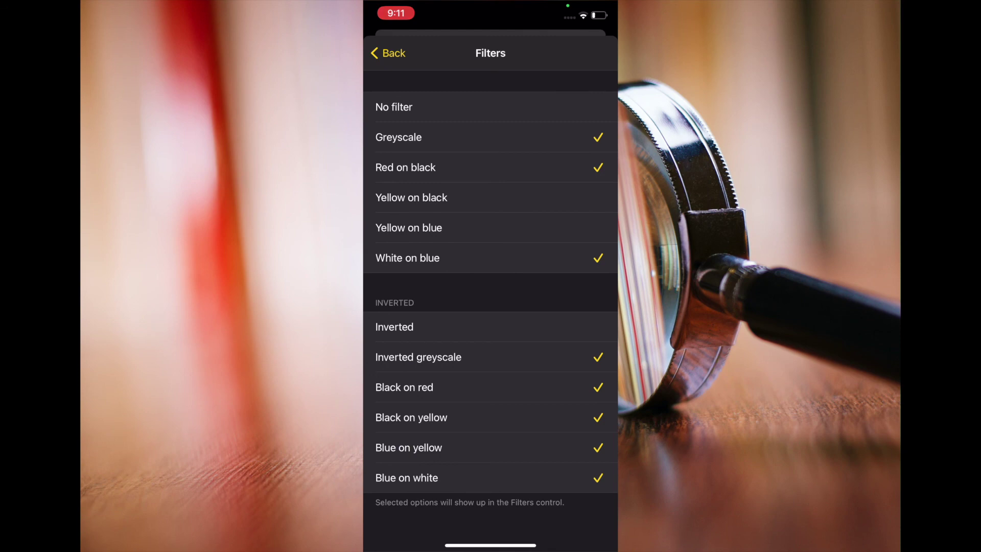
pyautogui.click(389, 54)
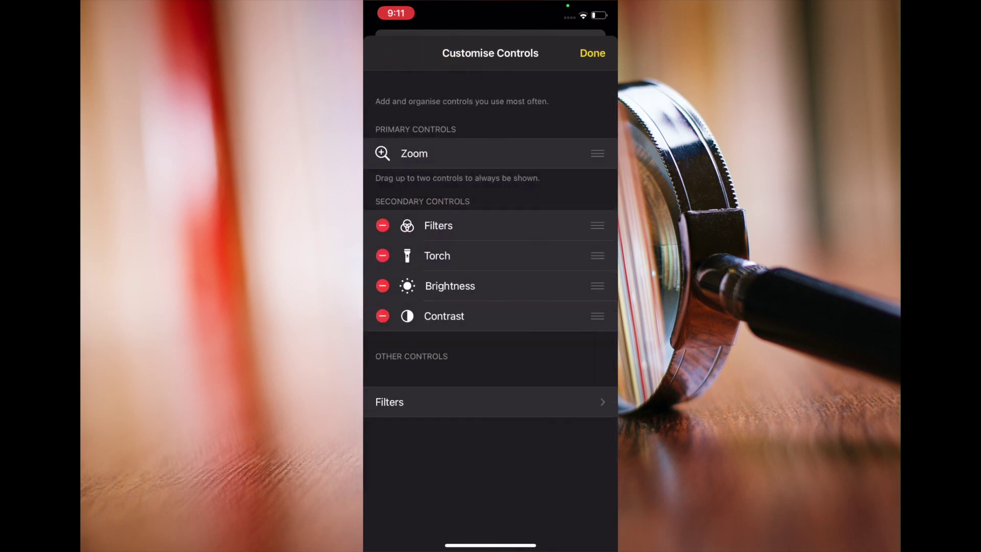